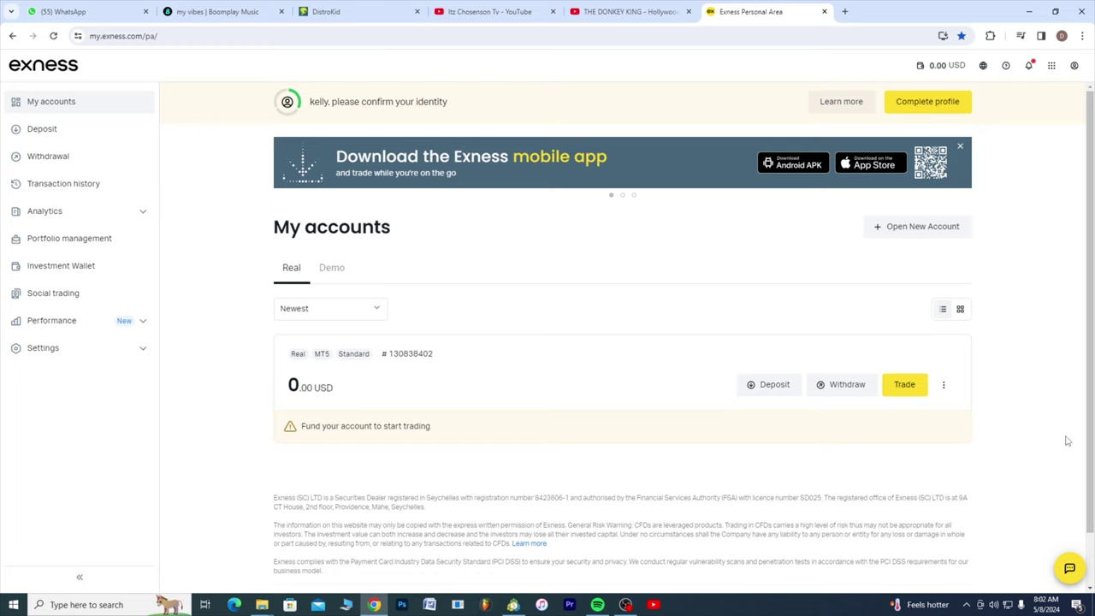
- View the real account's server and MT5 login in Account information, then switch to MetaTrader 5
left_click(944, 387)
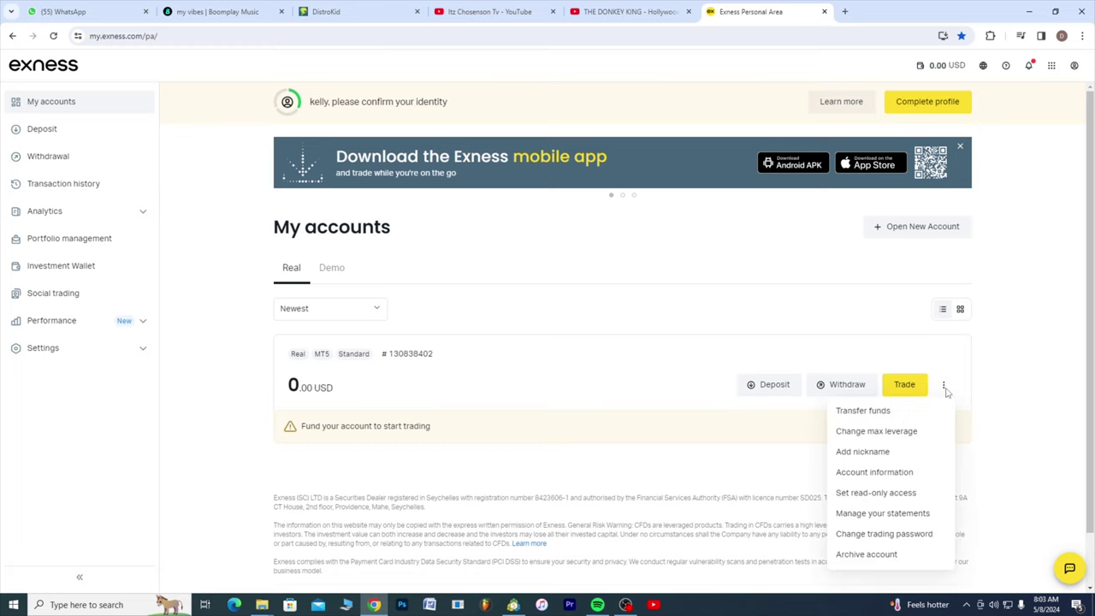
left_click(881, 475)
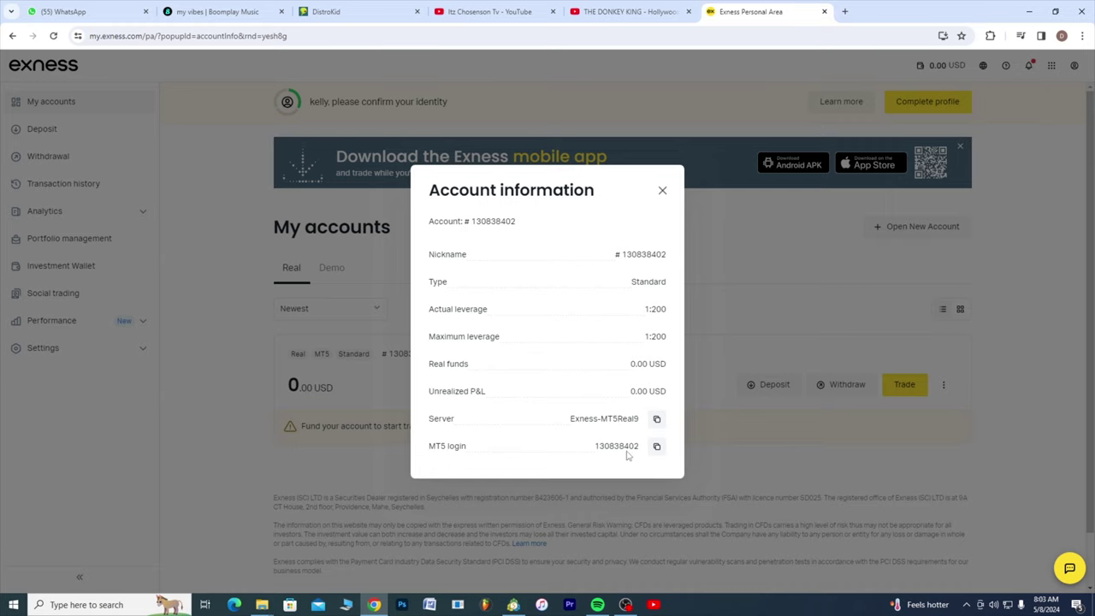
left_click(512, 604)
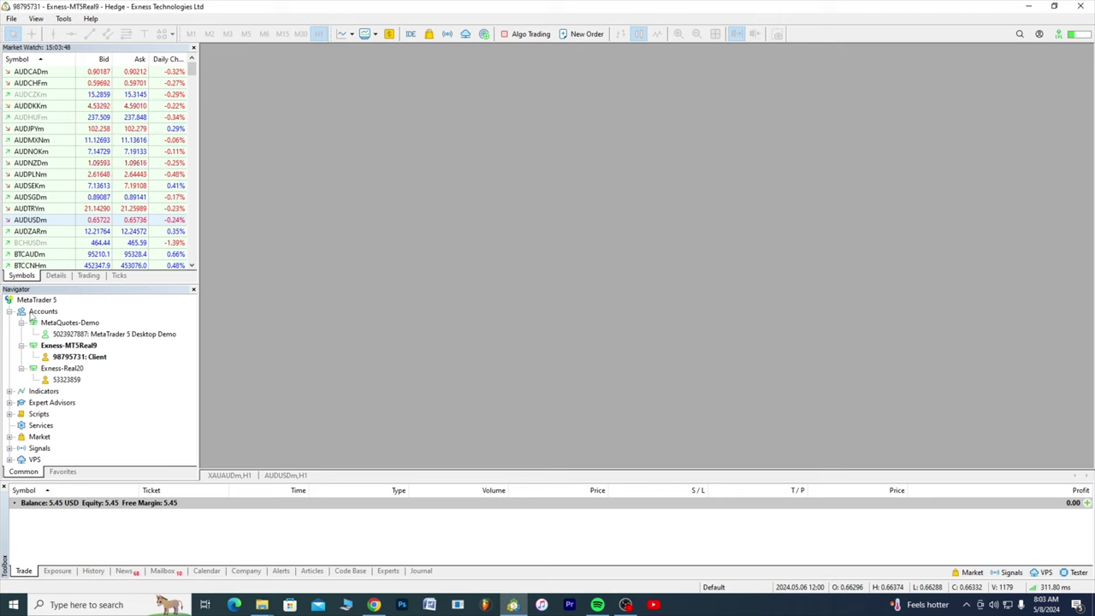
- Start opening an account from Navigator's Accounts with Exness Technologies Ltd as the broker
right_click(31, 314)
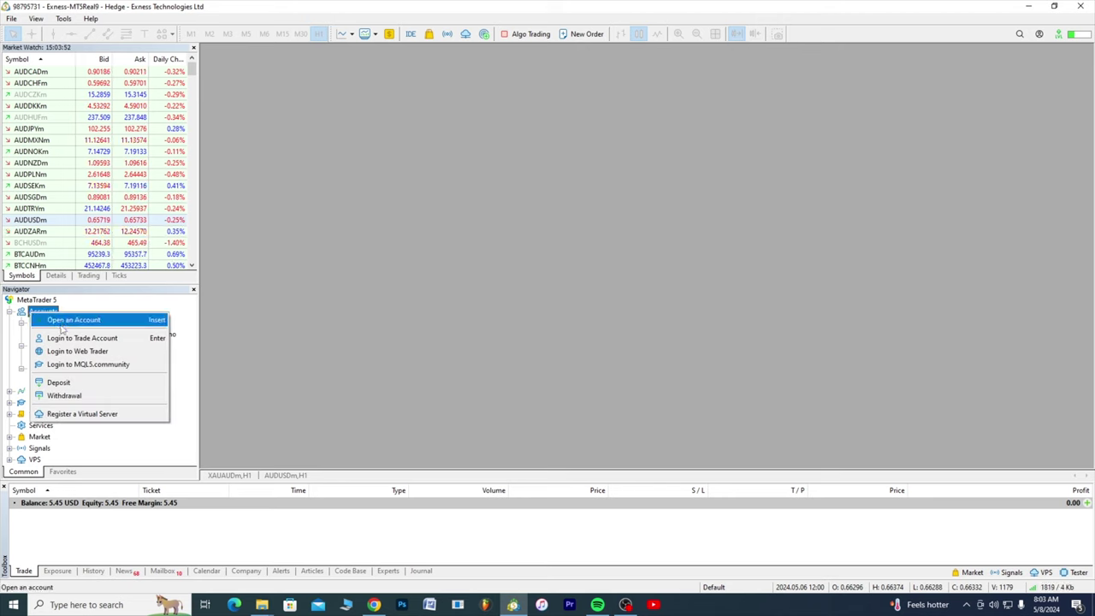
left_click(66, 325)
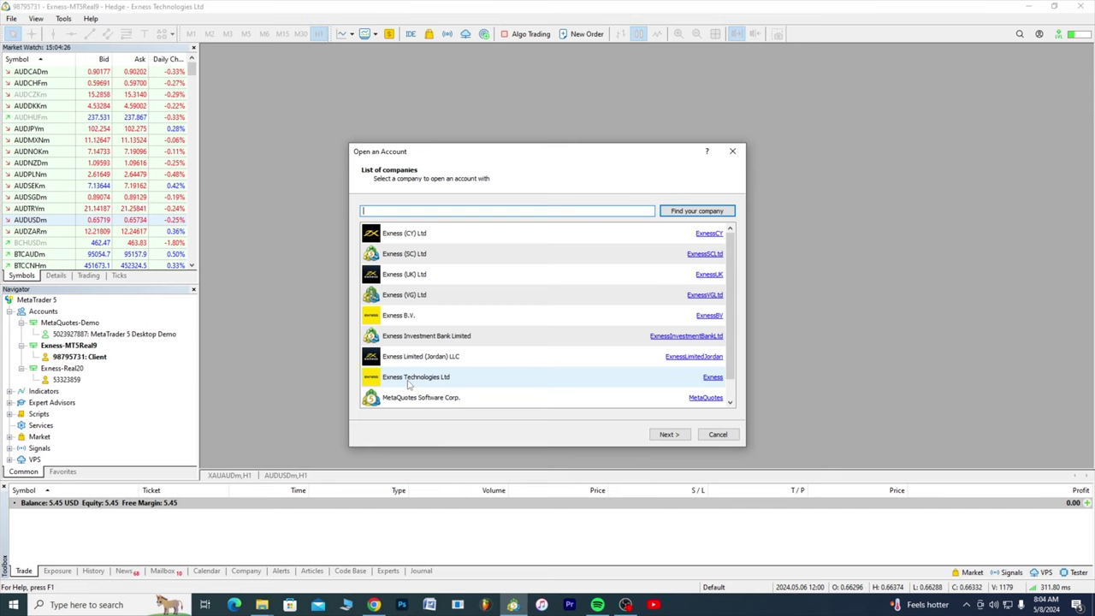
left_click(409, 384)
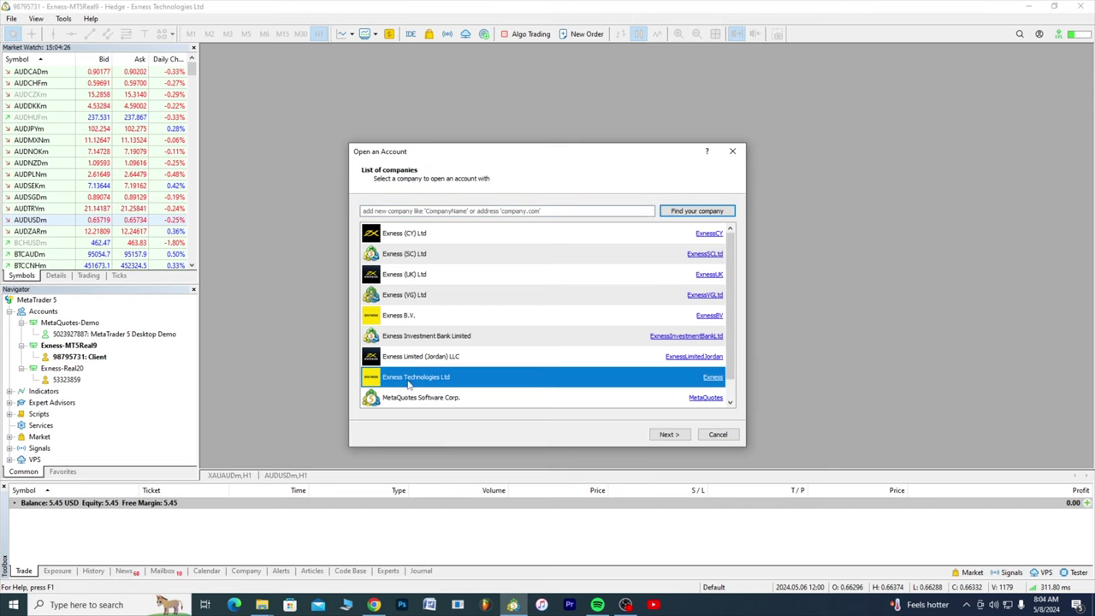
left_click(670, 436)
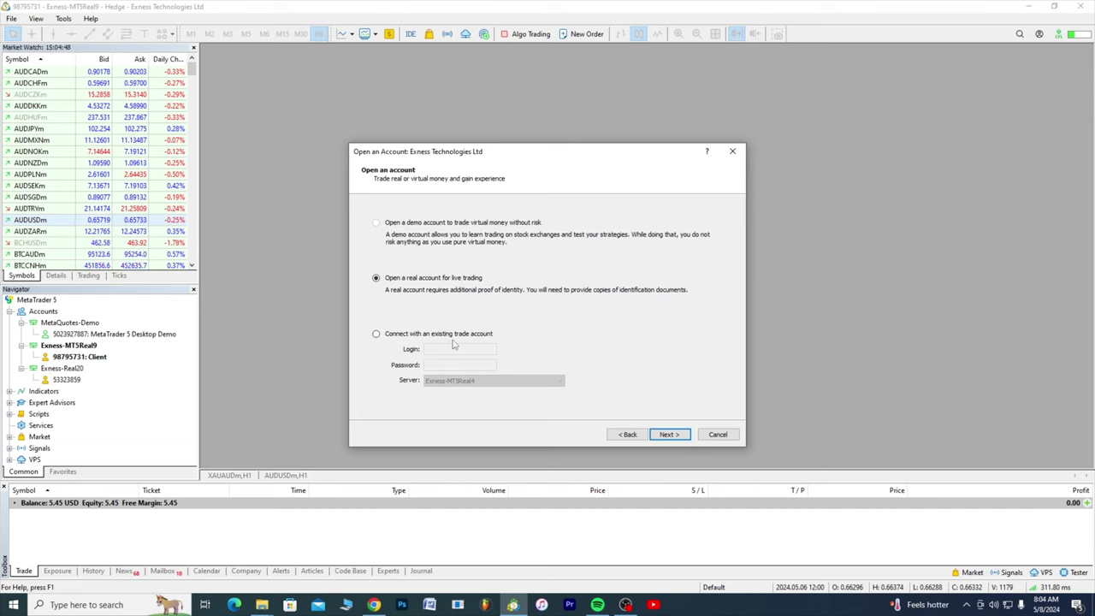
- Choose 'Connect with an existing trade account' and return to the Exness account information
left_click(377, 334)
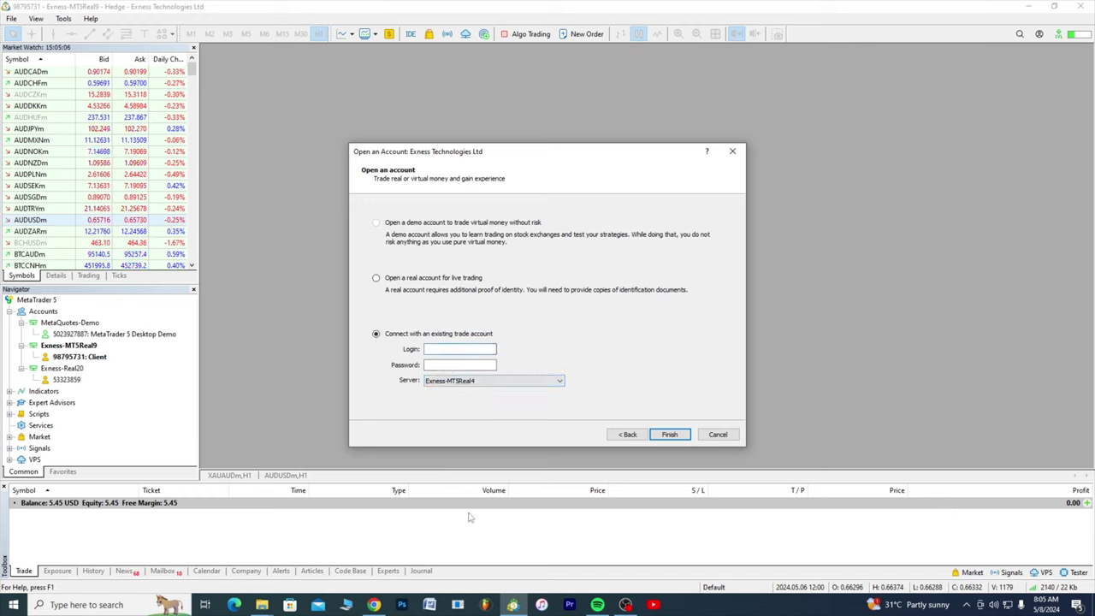
left_click(374, 604)
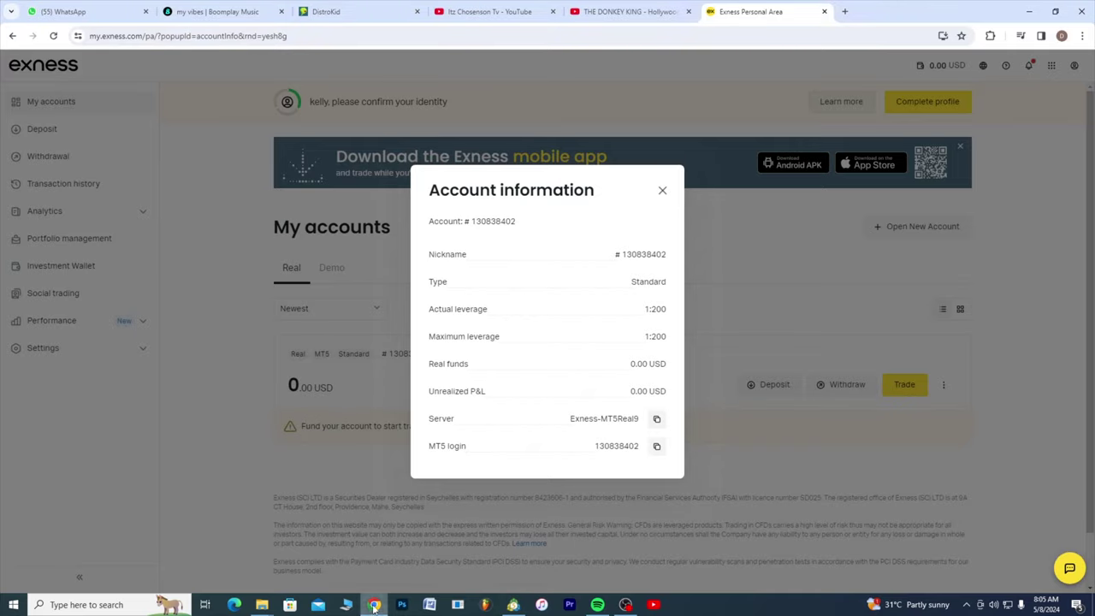
- Copy the MT5 login from Exness and paste it into MetaTrader's Login field
left_click(657, 447)
left_click(514, 604)
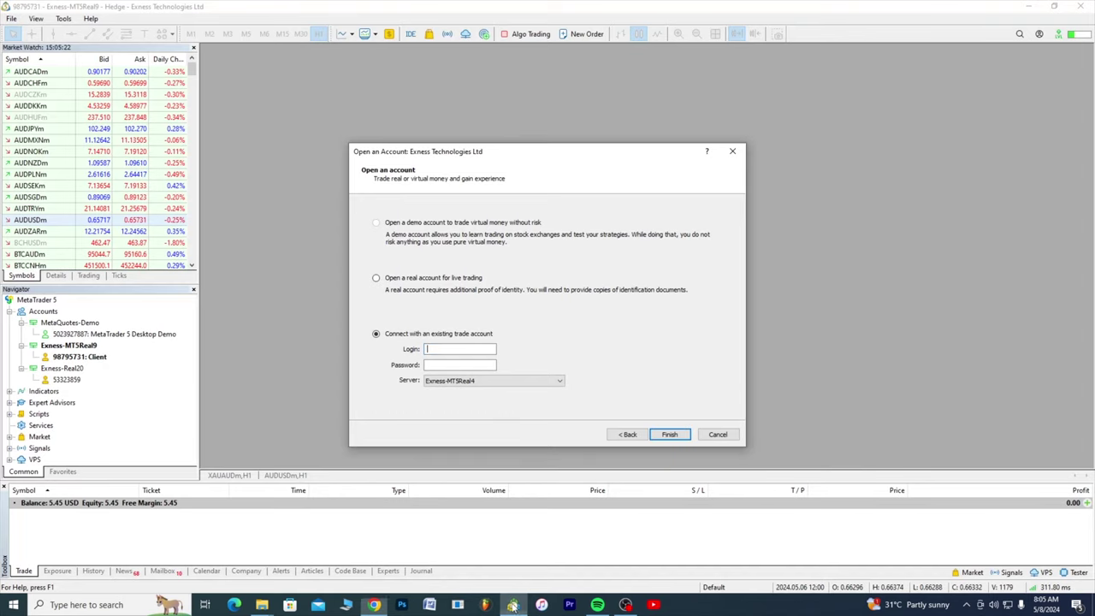
left_click(437, 348)
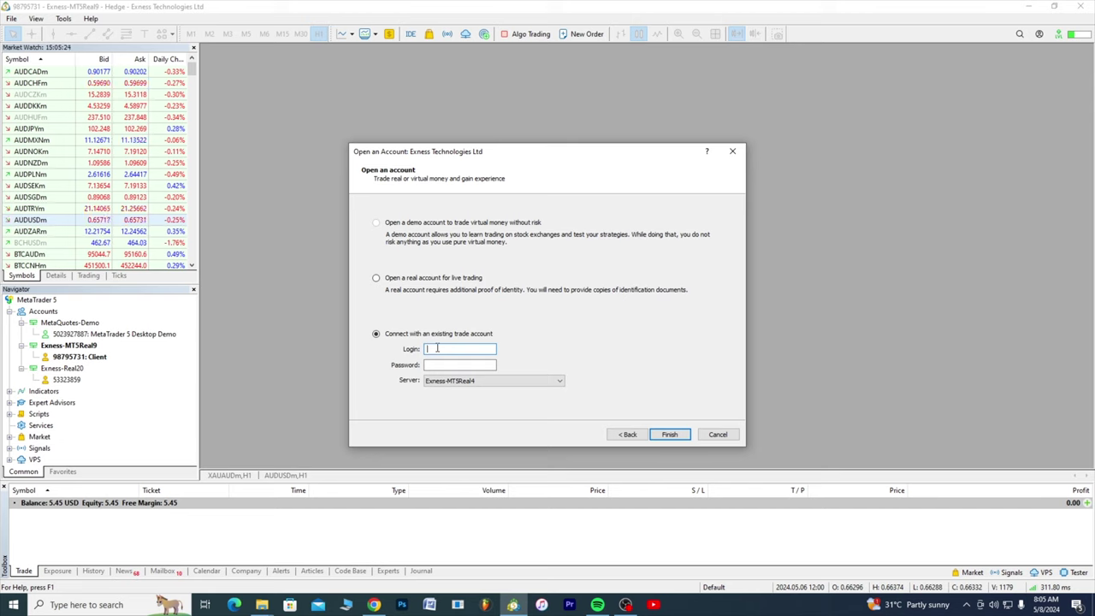
right_click(437, 348)
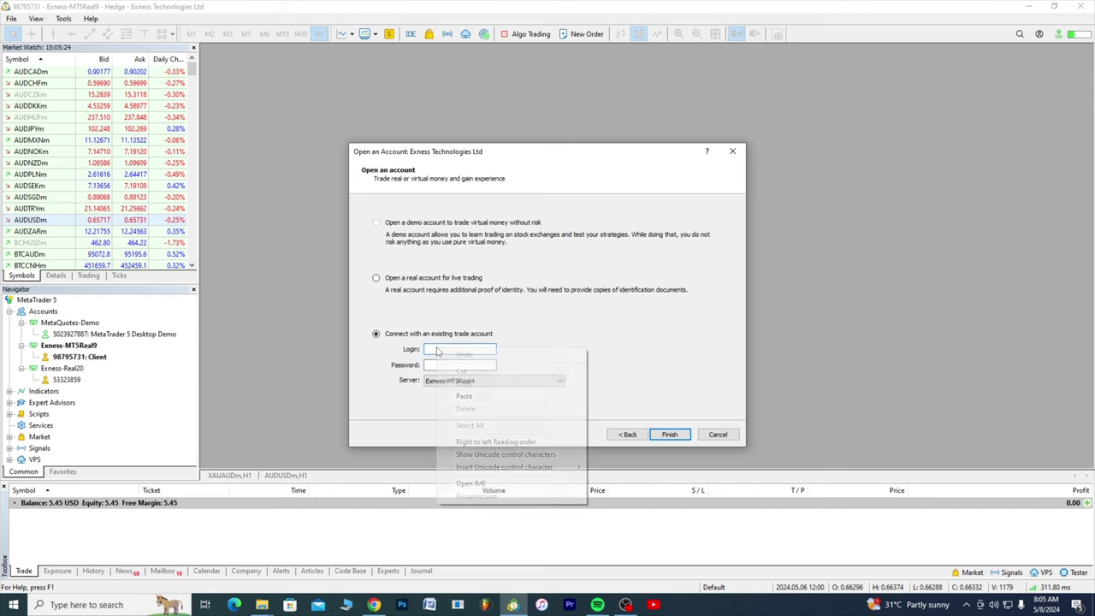
left_click(485, 398)
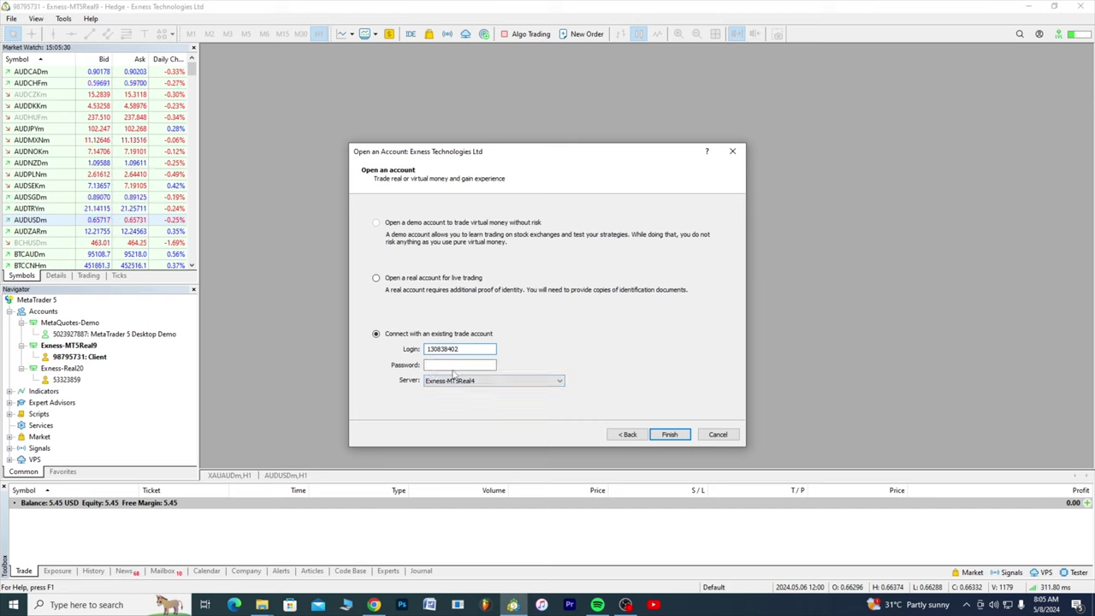
left_click(453, 366)
left_click(373, 604)
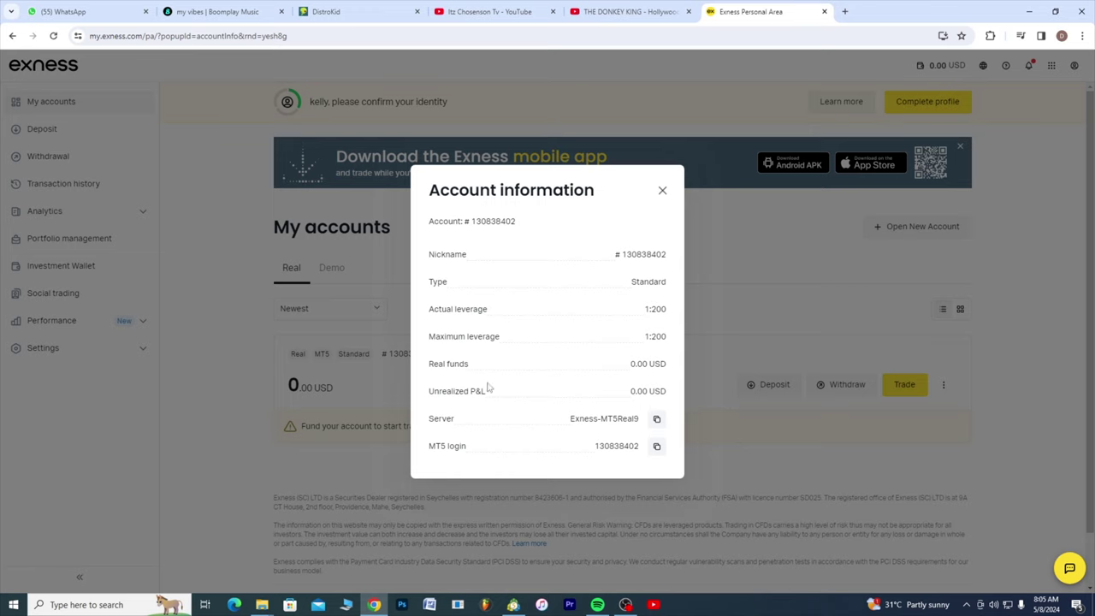
- Enter the account password in the Password field, then return to the Exness account page
left_click(512, 605)
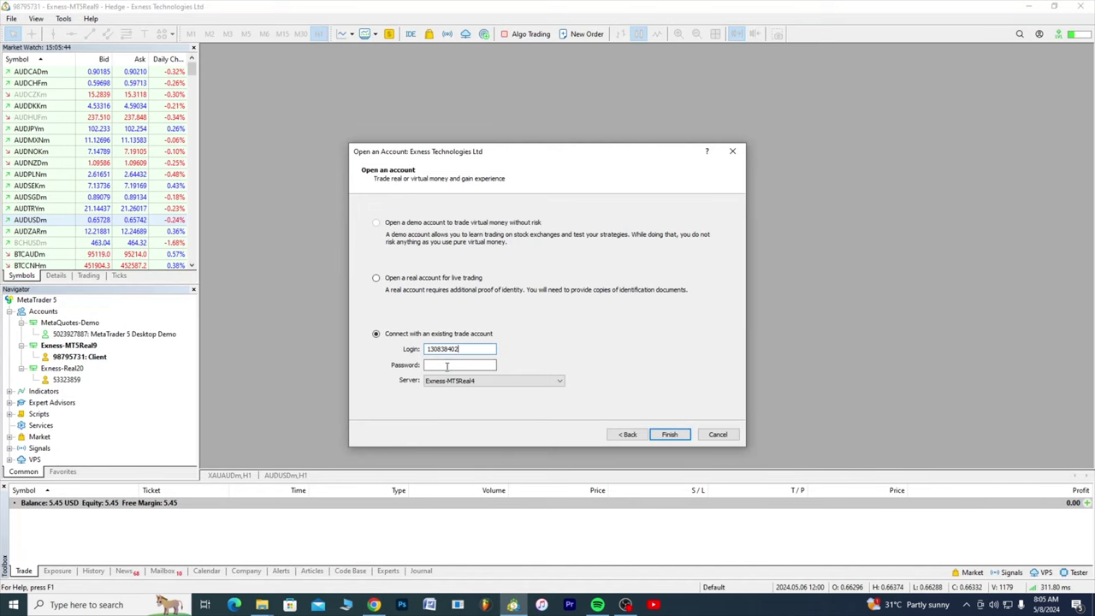
type("••••••••••")
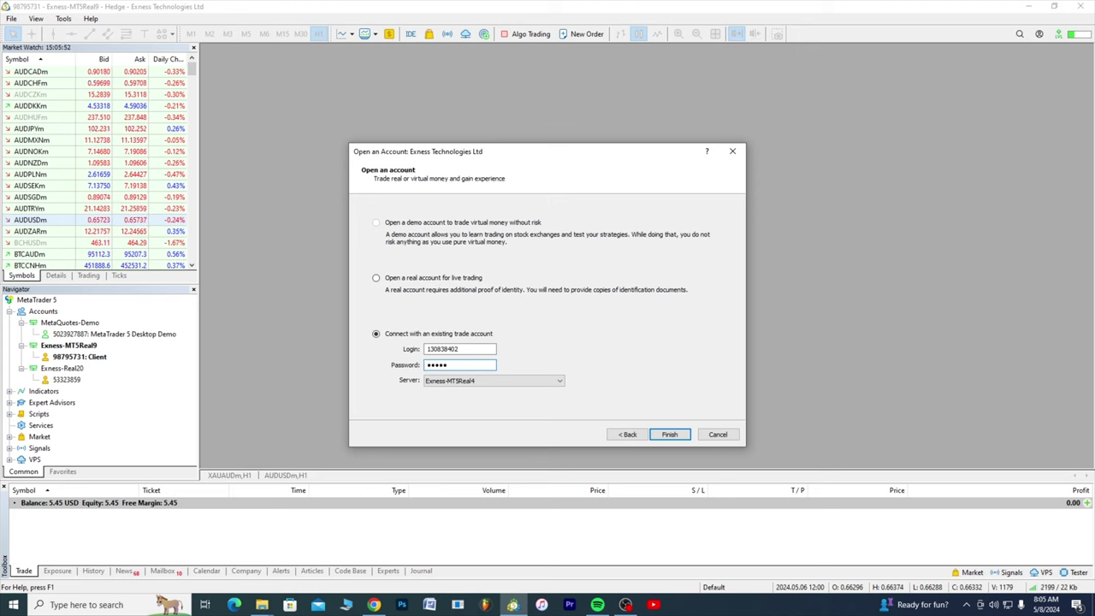
type("•")
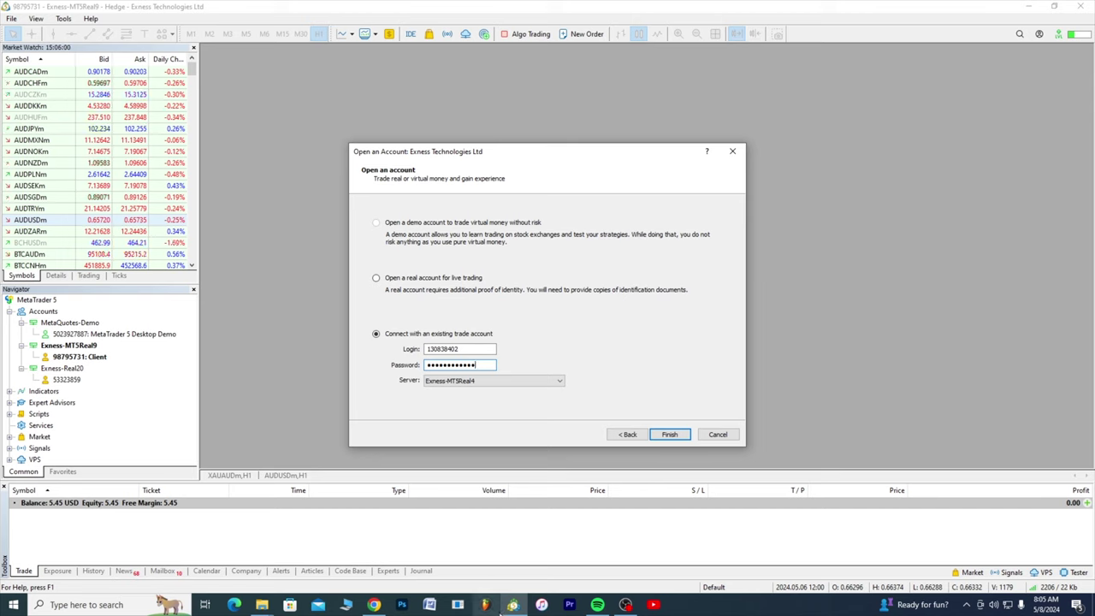
left_click(374, 604)
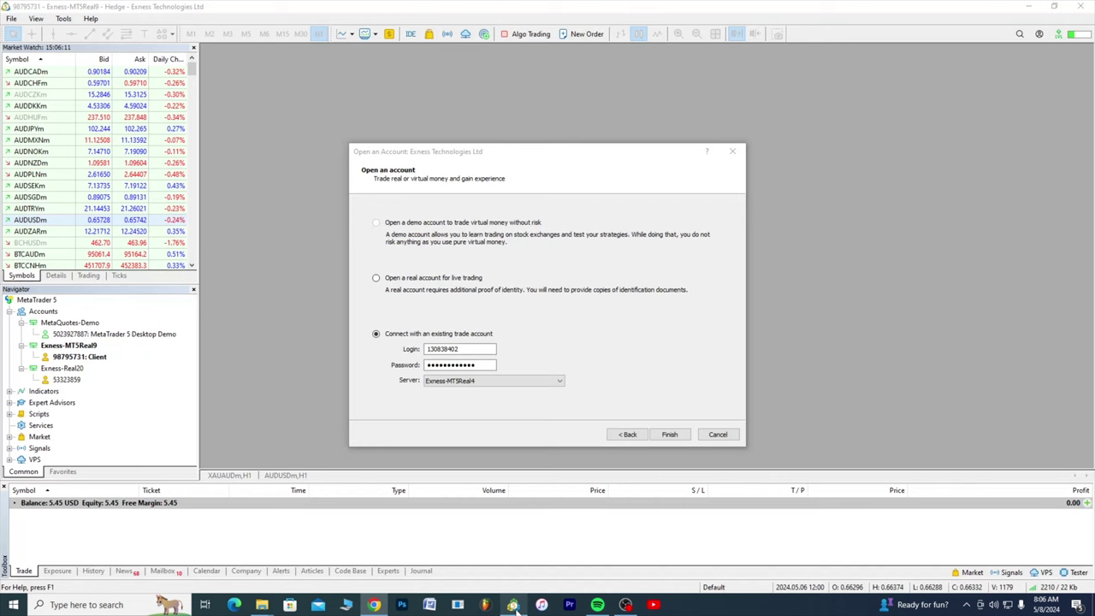
- Select Exness-MT5Real9 as the trade server, then recheck the account details in the browser
left_click(513, 605)
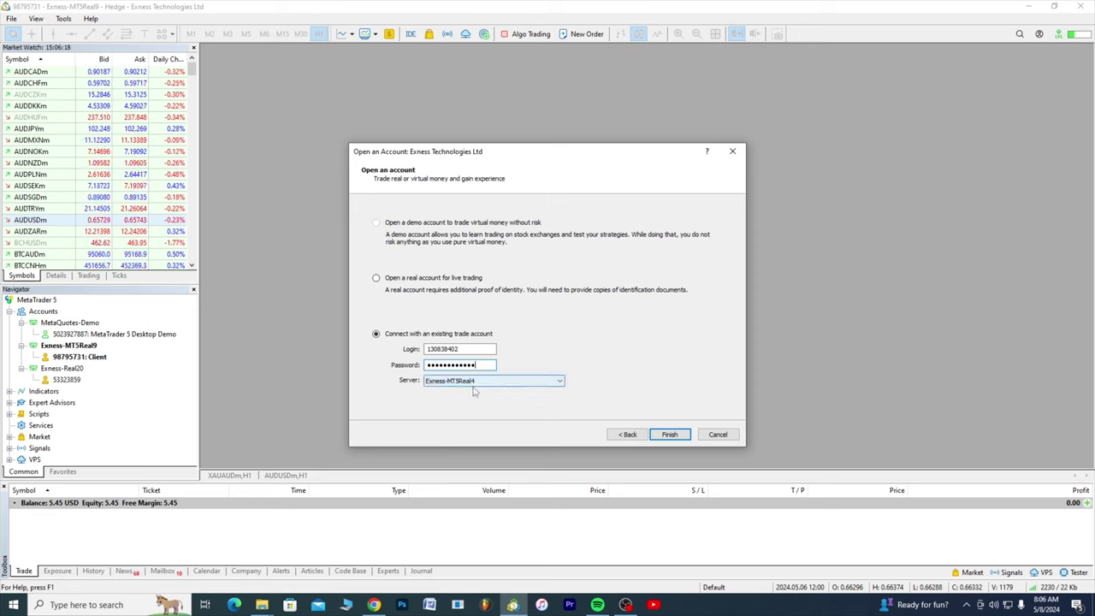
left_click(560, 382)
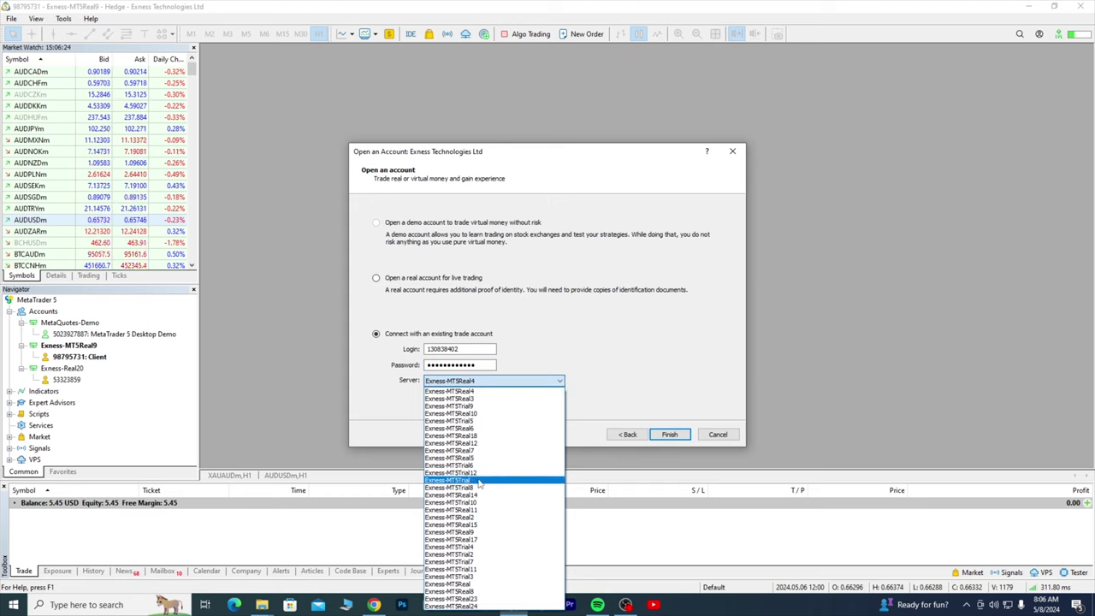
left_click(502, 532)
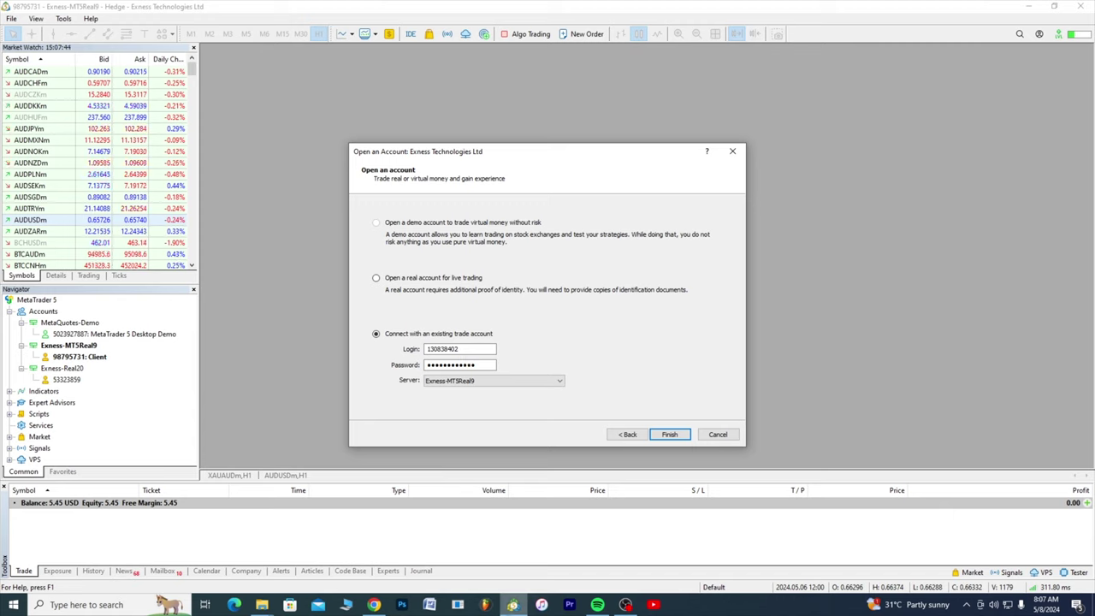
left_click(376, 604)
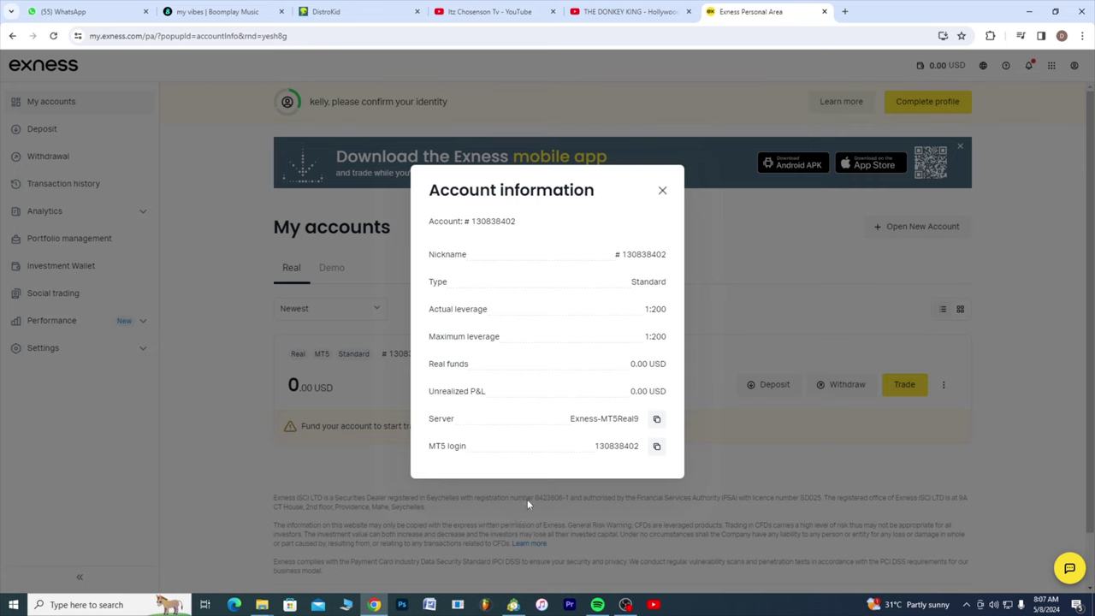
- Finish connecting the existing real account, then return to the Exness account details
left_click(513, 605)
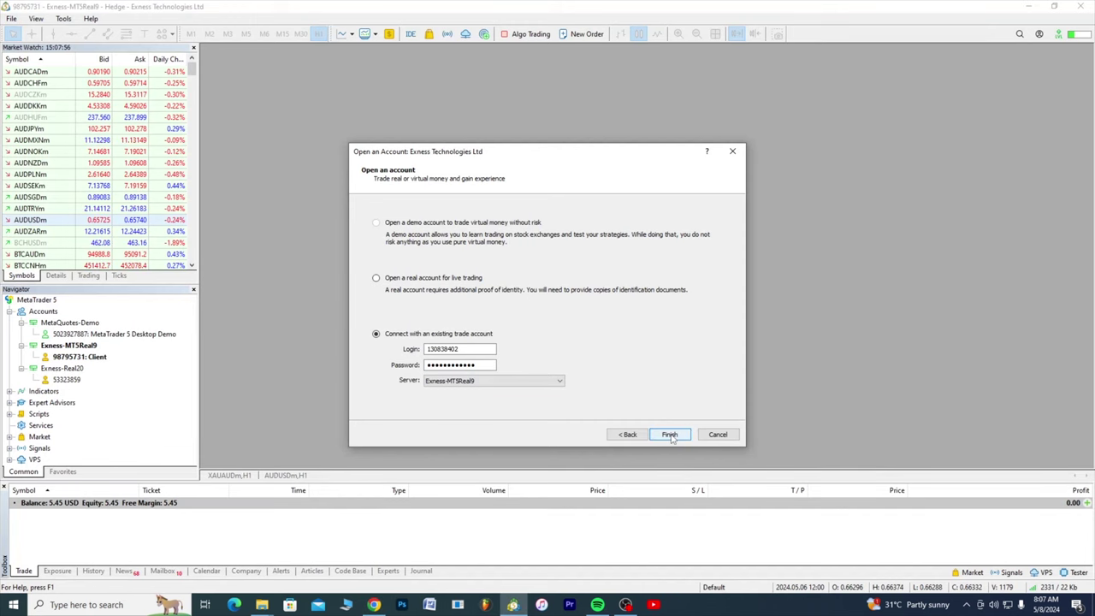
key("Return")
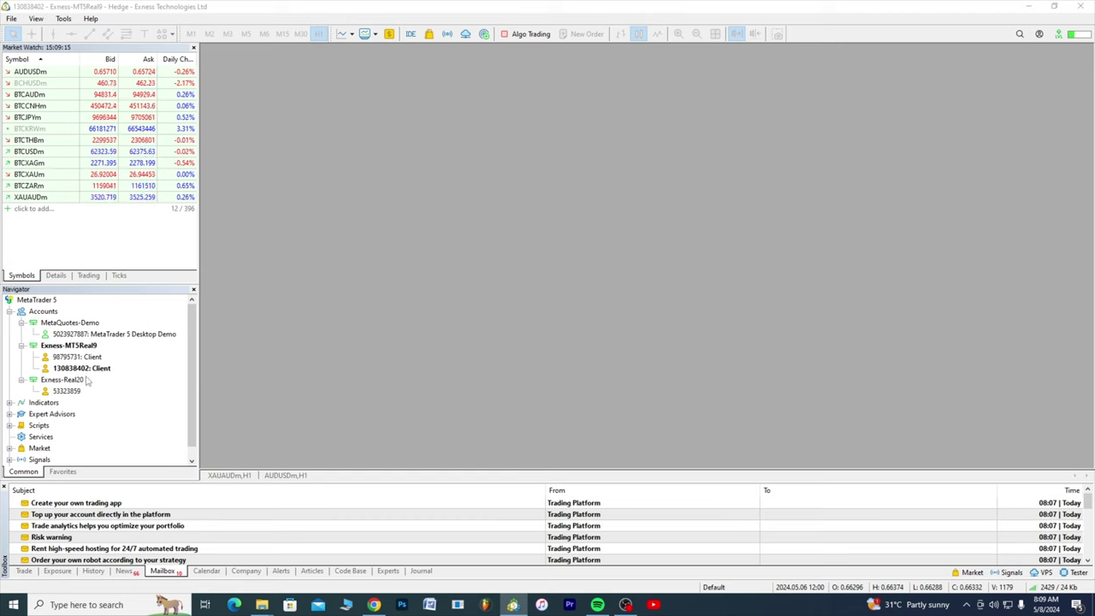
left_click(374, 604)
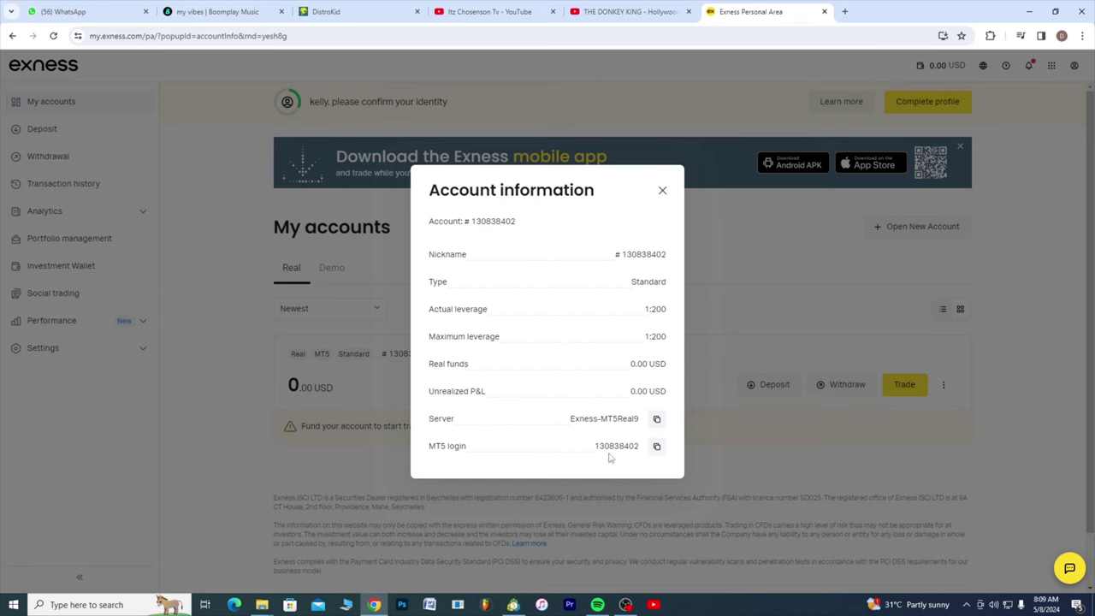
- Log in to the newly added real account through Login to Trade Account
left_click(513, 605)
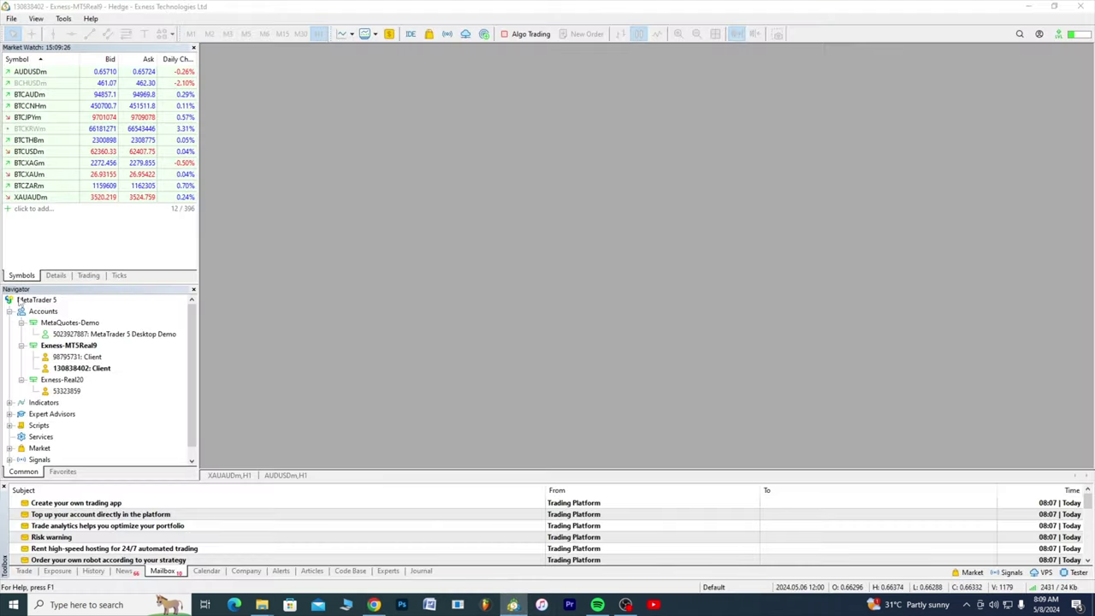
left_click(85, 369)
right_click(83, 371)
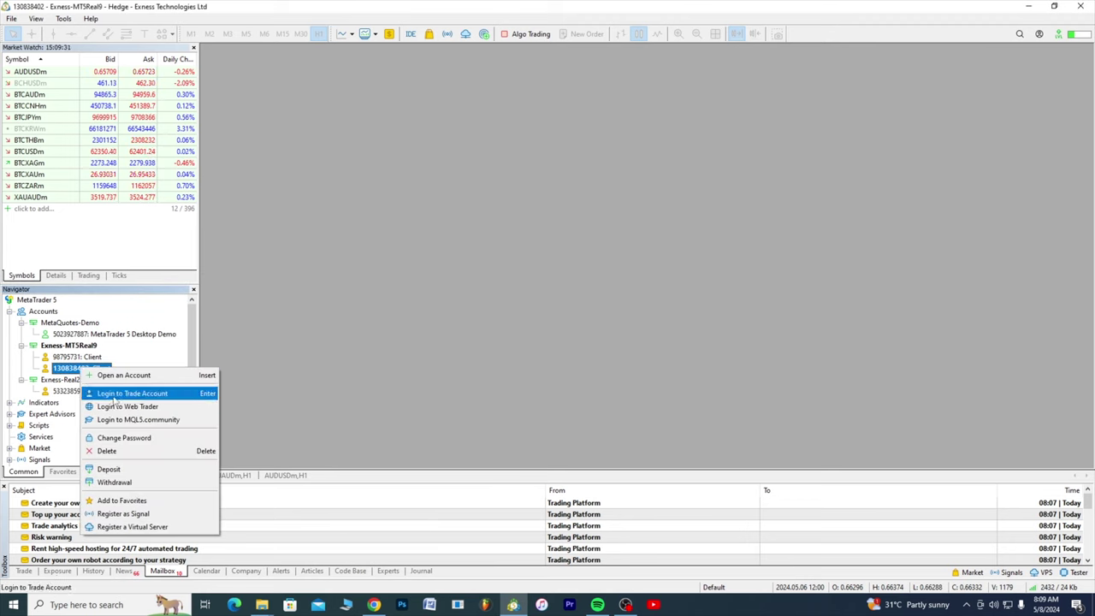
left_click(151, 393)
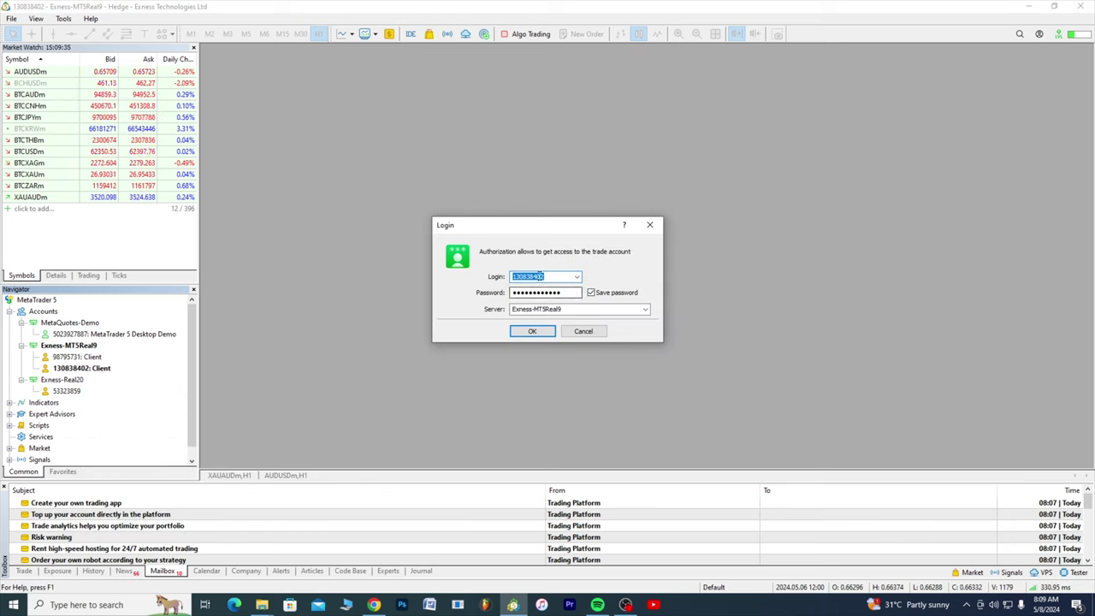
left_click(547, 333)
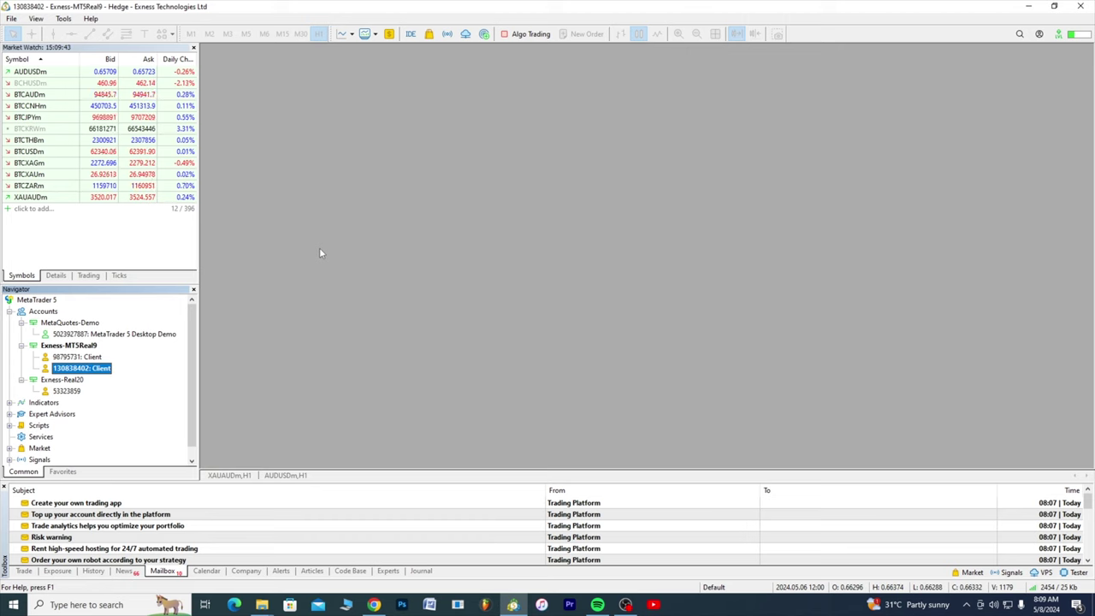
- Open a maximized XAUAUDm chart window from Market Watch
right_click(32, 203)
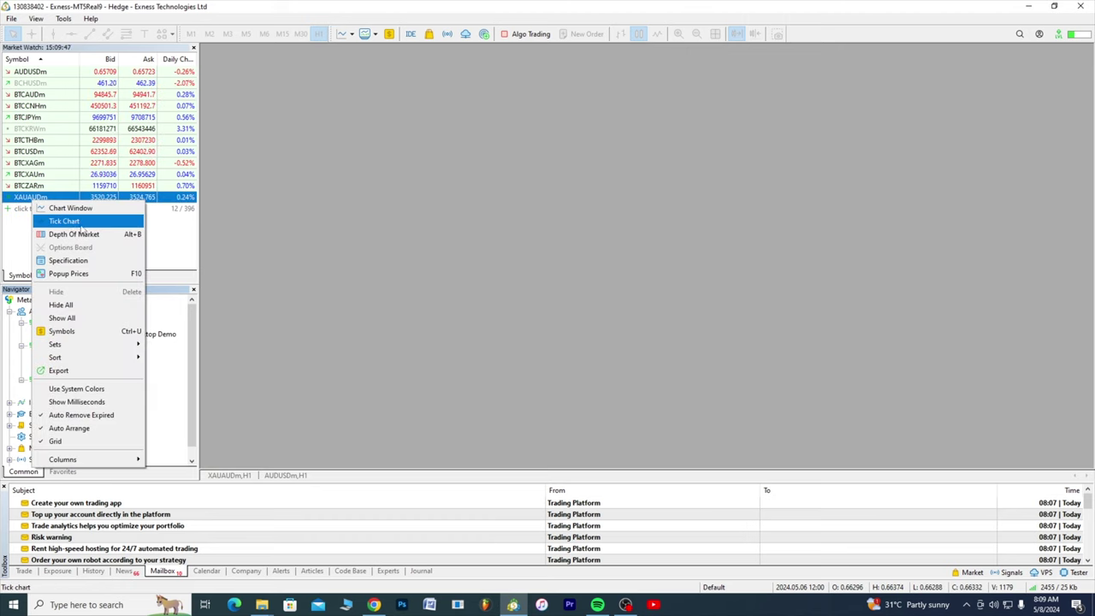
left_click(93, 208)
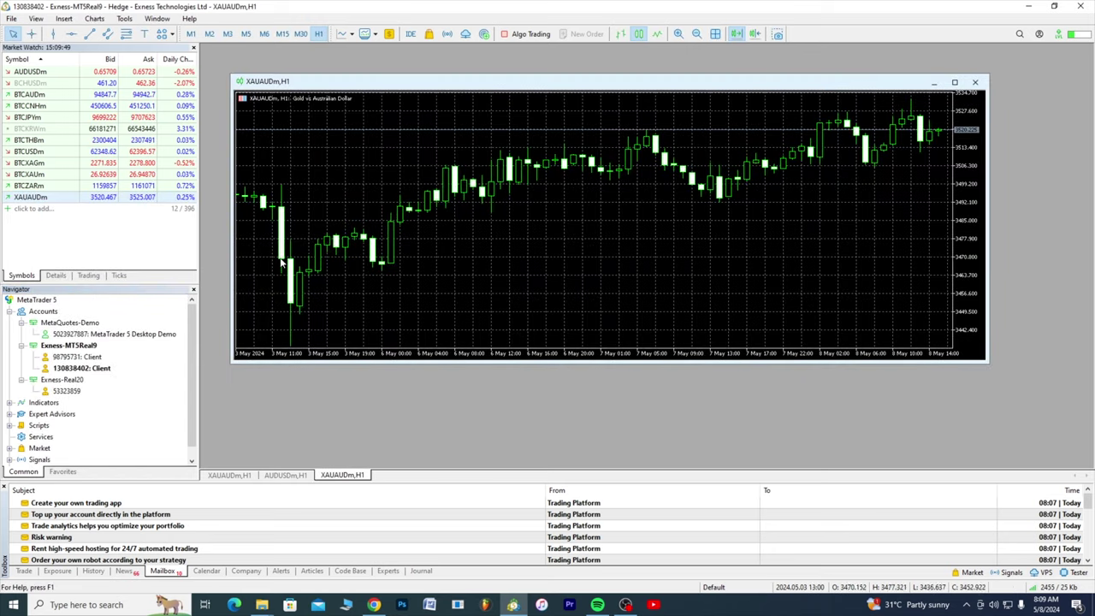
left_click(955, 82)
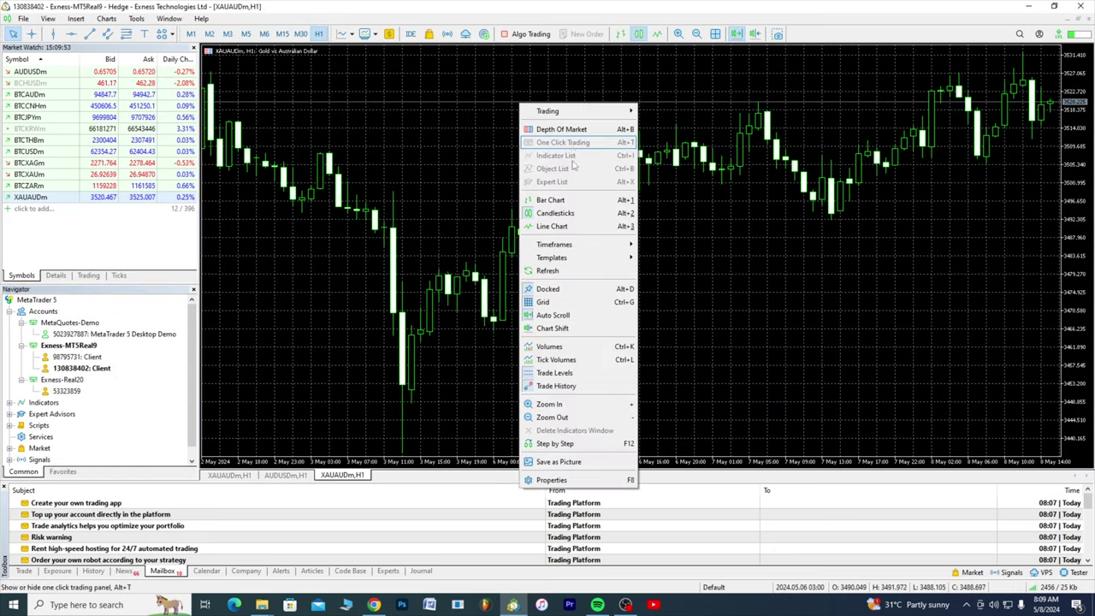
- Apply the CHOSEN template to the chart and show the Trade tab's balance
right_click(519, 103)
mouse_move(596, 258)
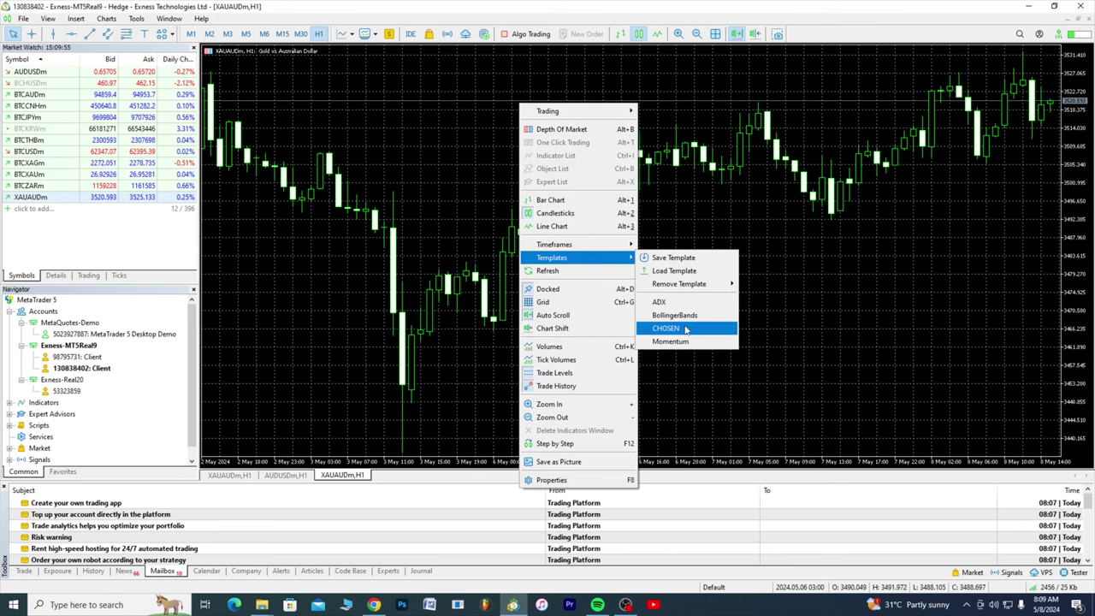
left_click(685, 326)
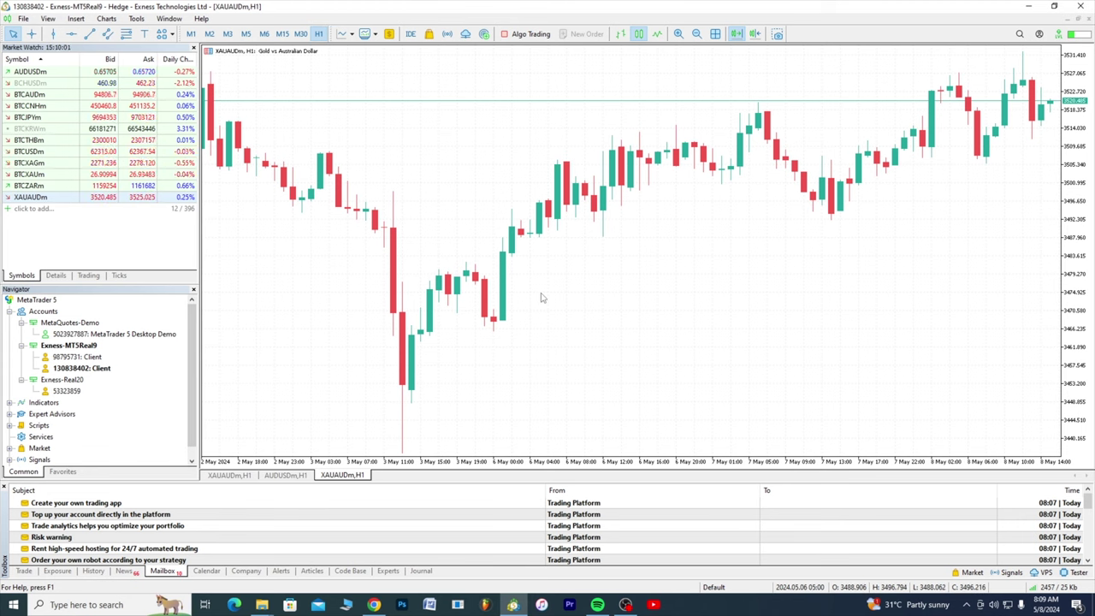
left_click(23, 571)
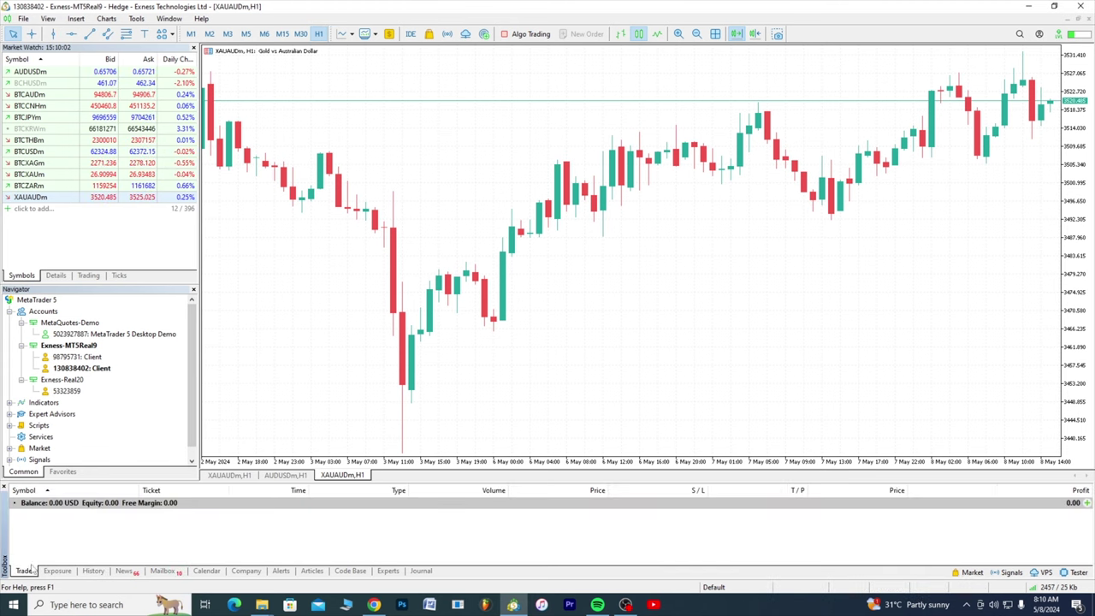